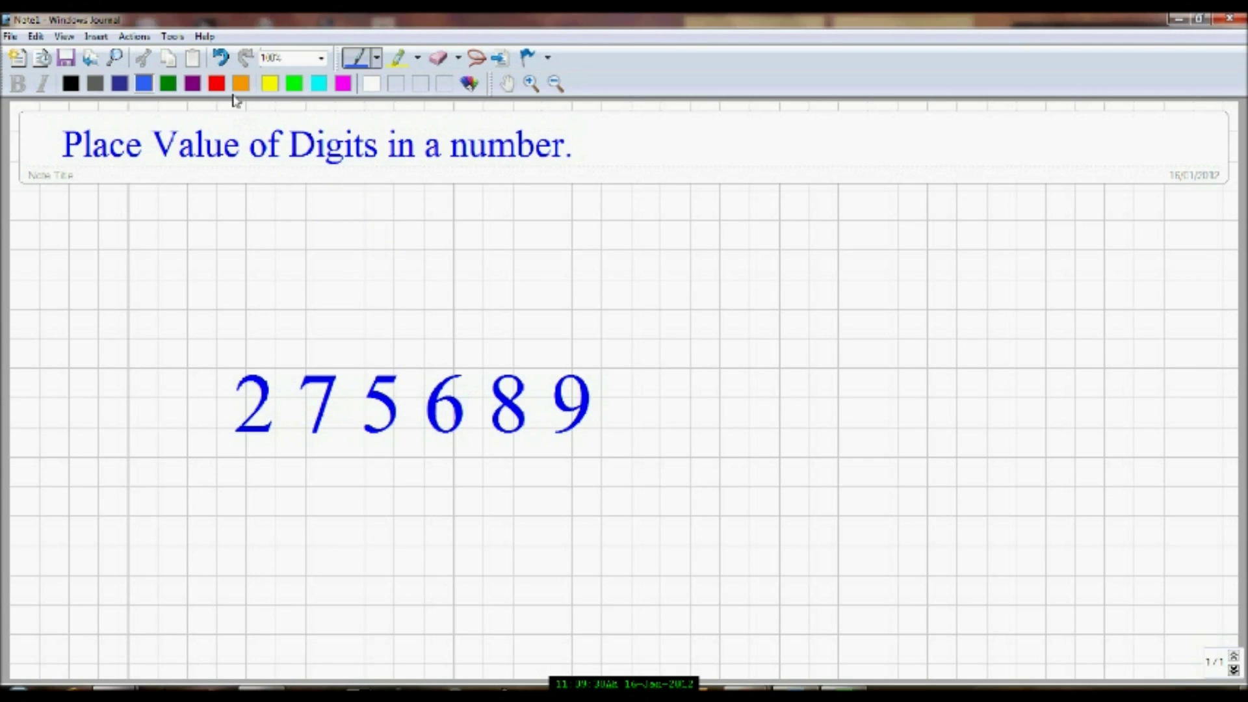
# With red ink, dot beneath each digit of 275689 and draw an arrow down to the 5
pyautogui.click(217, 83)
pyautogui.click(514, 441)
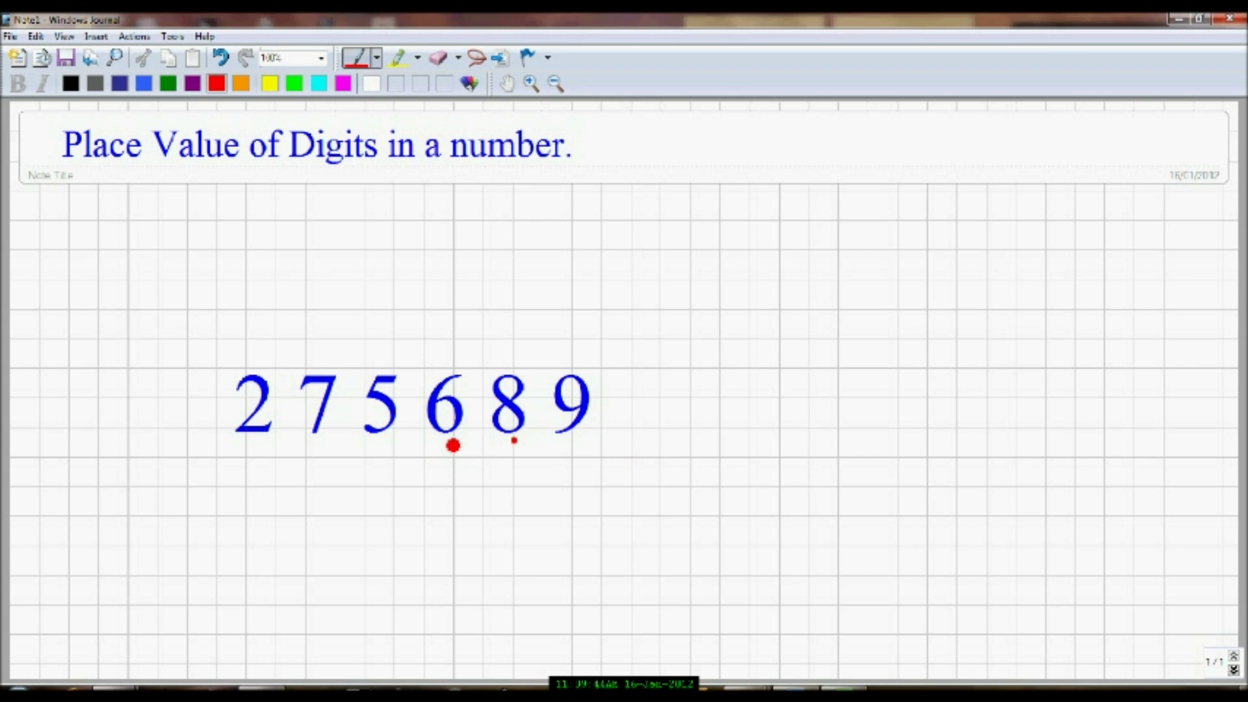
pyautogui.click(449, 440)
pyautogui.click(371, 445)
pyautogui.click(245, 449)
pyautogui.click(572, 444)
pyautogui.moveTo(386, 271); pyautogui.dragTo(379, 347)
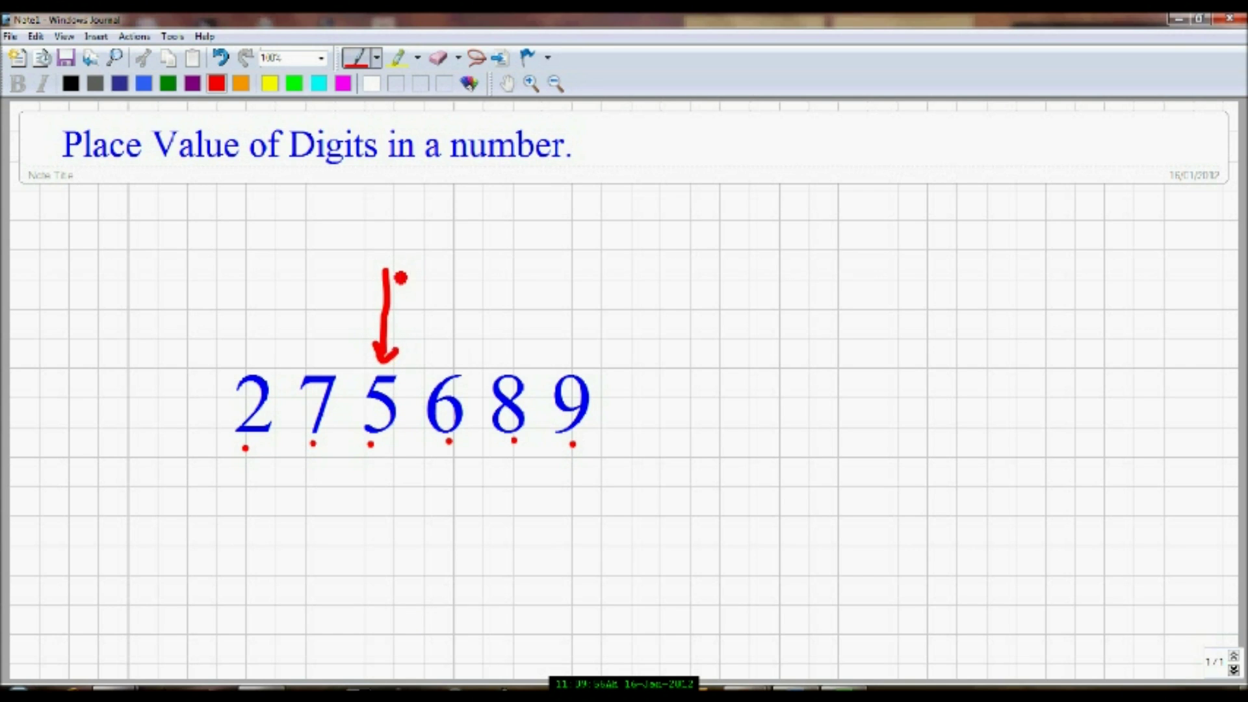
# Handwrite 5000 in red above the arrow pointing at the 5
pyautogui.moveTo(388, 211); pyautogui.dragTo(376, 255)
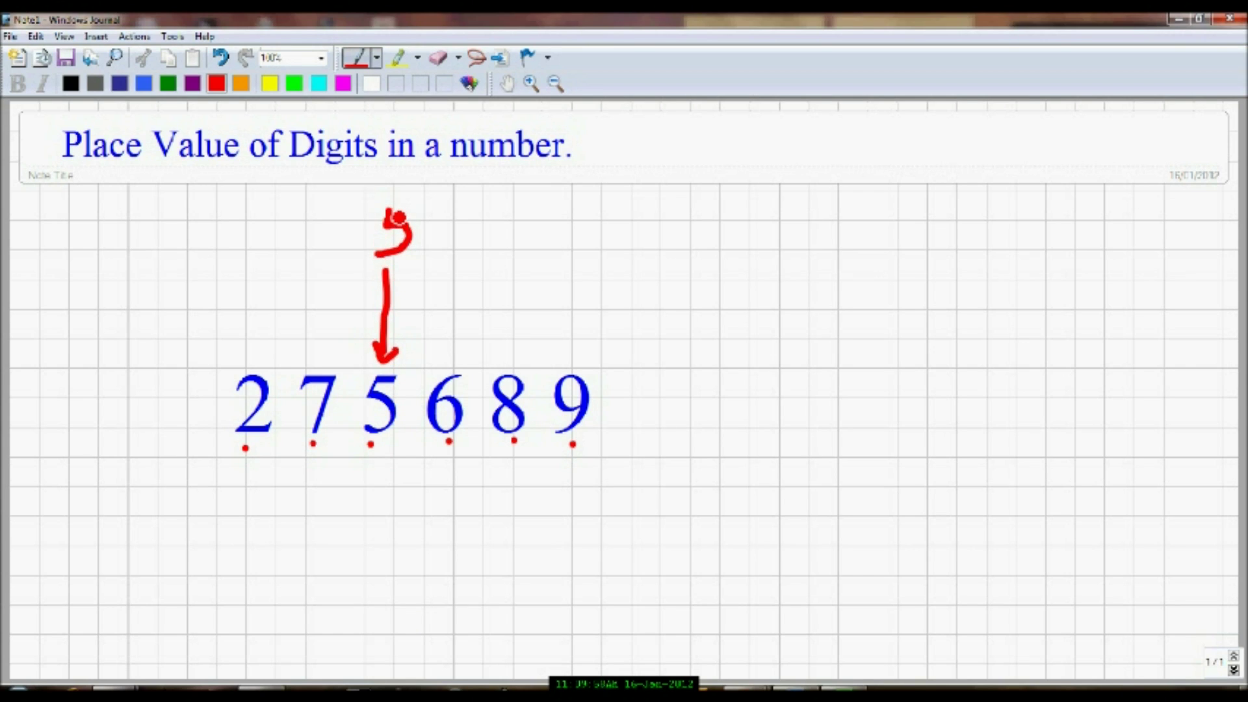
pyautogui.moveTo(390, 209); pyautogui.dragTo(422, 207)
pyautogui.moveTo(477, 209)
pyautogui.mouseDown()
pyautogui.moveTo(443, 230)
pyautogui.moveTo(477, 213)
pyautogui.moveTo(512, 241)
pyautogui.moveTo(526, 211)
pyautogui.mouseUp()
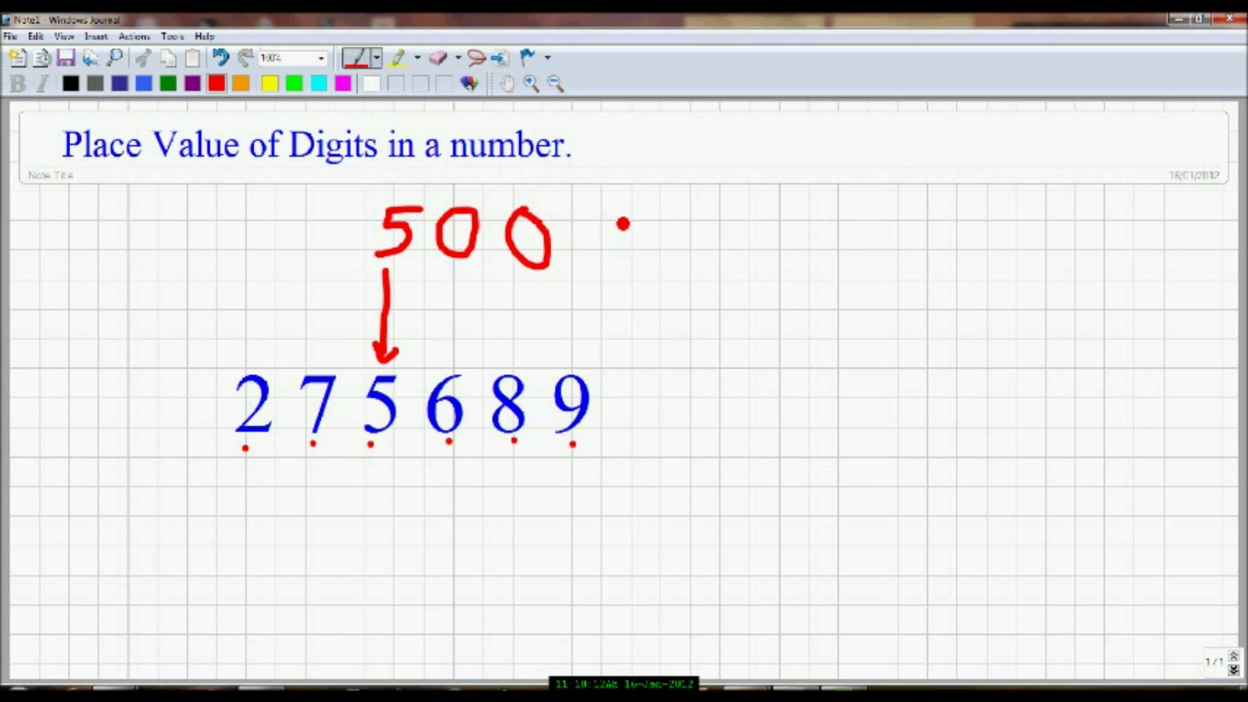
pyautogui.moveTo(610, 207)
pyautogui.mouseDown()
pyautogui.moveTo(583, 228)
pyautogui.moveTo(605, 224)
pyautogui.mouseUp()
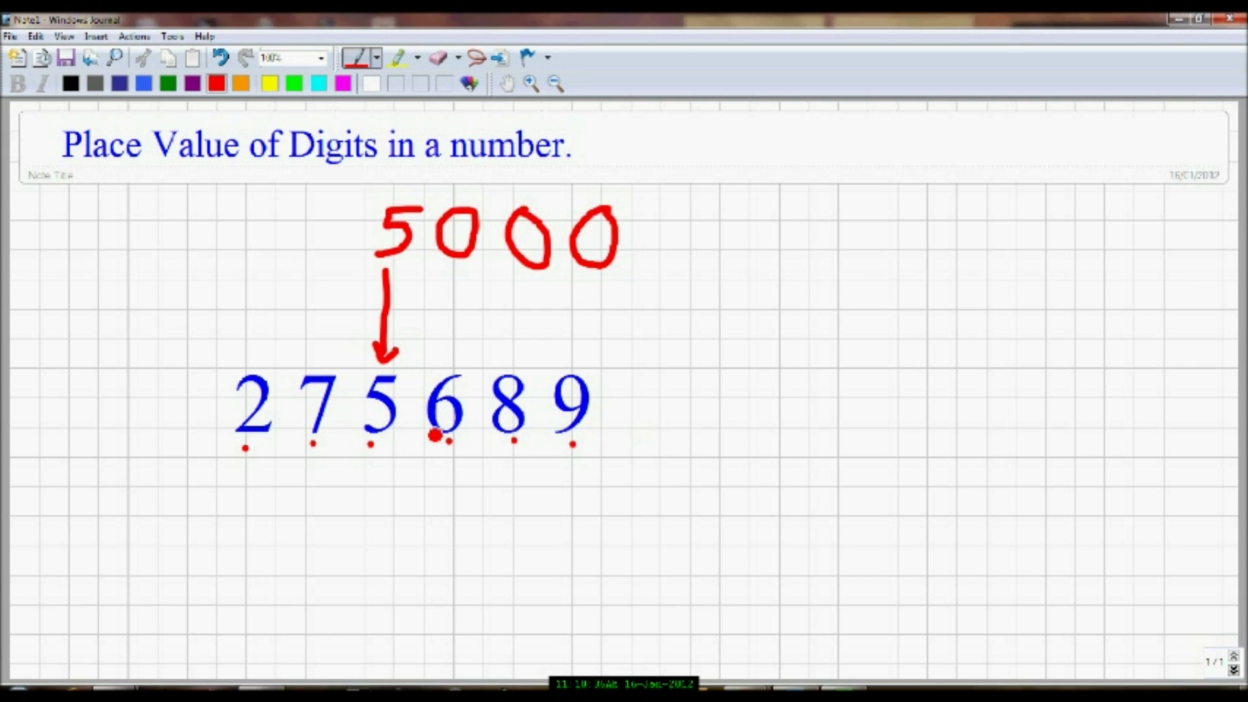
pyautogui.click(394, 426)
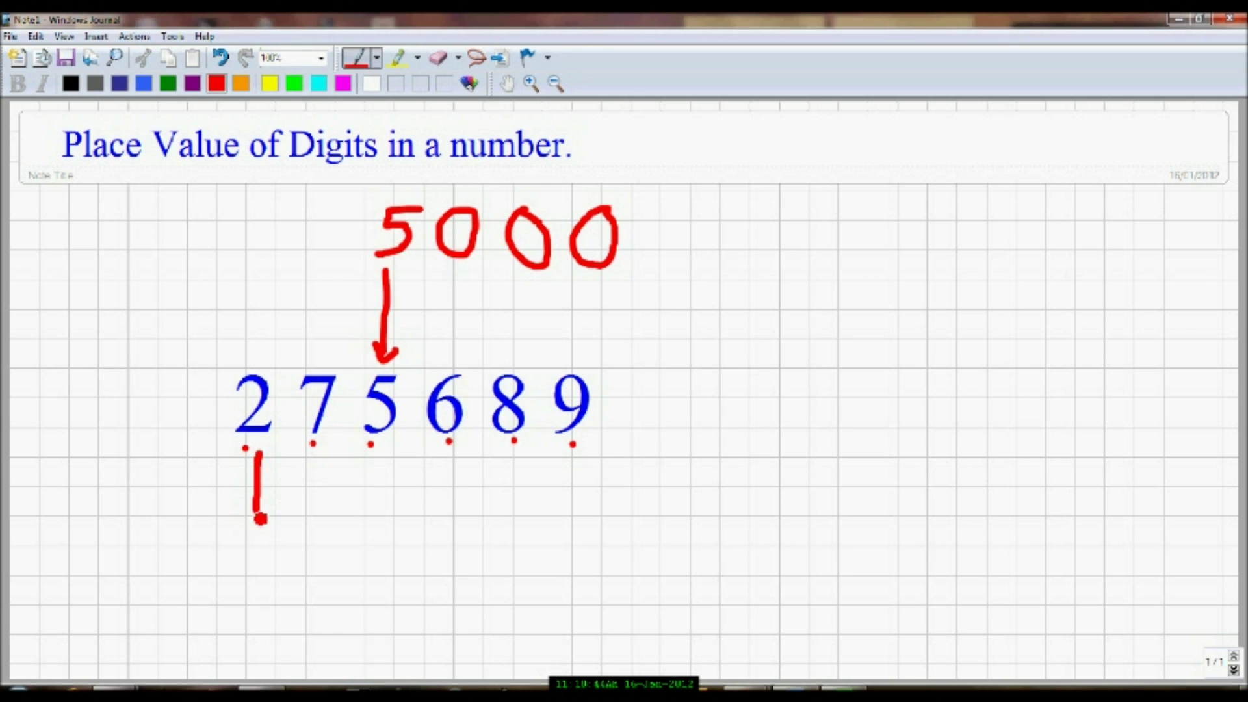
# Draw a red arrow down from the 2 and handwrite 200000 at its end
pyautogui.moveTo(260, 450)
pyautogui.mouseDown()
pyautogui.moveTo(258, 541)
pyautogui.moveTo(272, 533)
pyautogui.mouseUp()
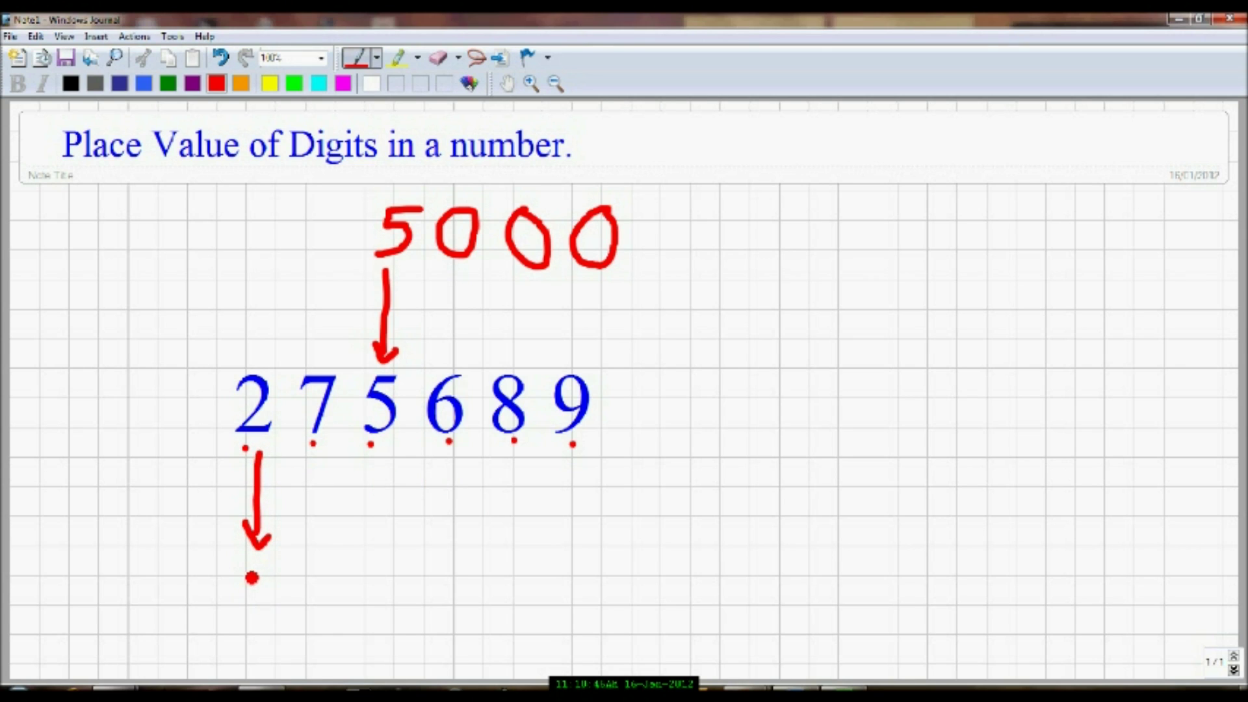
pyautogui.moveTo(245, 579)
pyautogui.mouseDown()
pyautogui.moveTo(267, 596)
pyautogui.moveTo(240, 618)
pyautogui.moveTo(268, 645)
pyautogui.mouseUp()
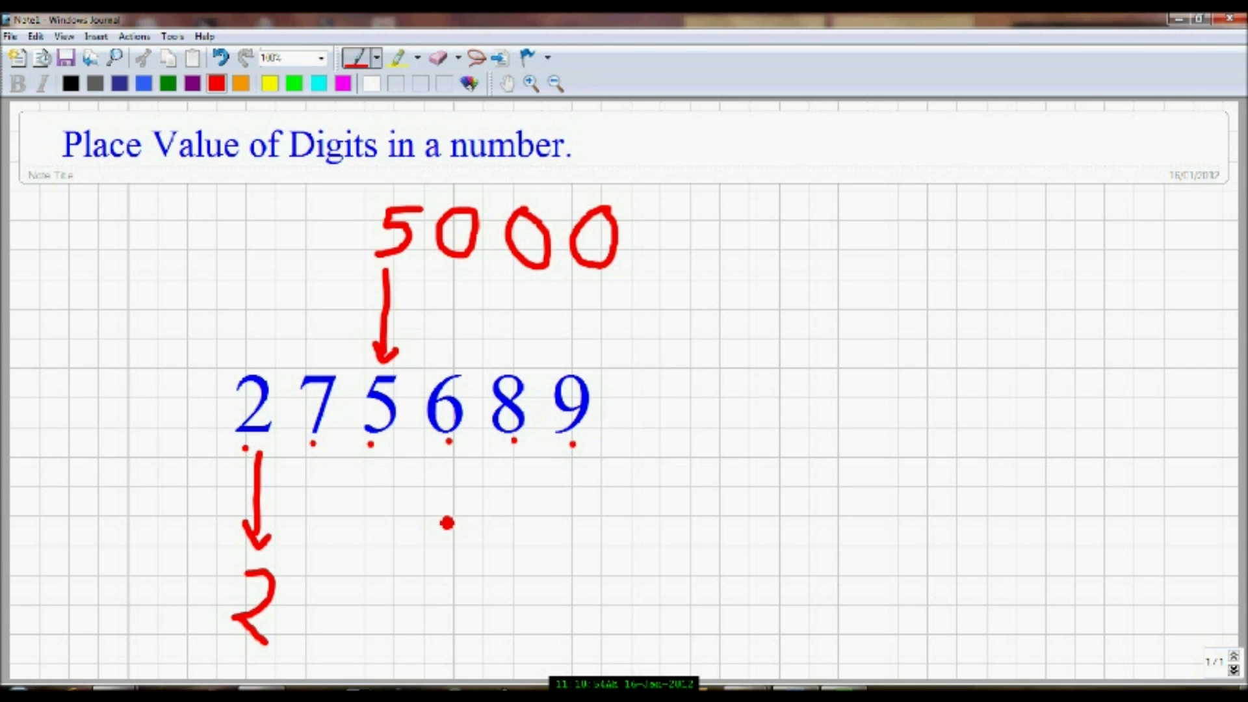
pyautogui.moveTo(329, 582)
pyautogui.mouseDown()
pyautogui.moveTo(337, 624)
pyautogui.moveTo(337, 577)
pyautogui.moveTo(379, 615)
pyautogui.moveTo(429, 624)
pyautogui.moveTo(402, 575)
pyautogui.mouseUp()
pyautogui.moveTo(479, 584)
pyautogui.mouseDown()
pyautogui.moveTo(492, 632)
pyautogui.moveTo(499, 593)
pyautogui.moveTo(476, 577)
pyautogui.mouseUp()
pyautogui.moveTo(574, 584)
pyautogui.mouseDown()
pyautogui.moveTo(566, 629)
pyautogui.moveTo(585, 595)
pyautogui.moveTo(570, 582)
pyautogui.mouseUp()
pyautogui.moveTo(646, 578)
pyautogui.mouseDown()
pyautogui.moveTo(632, 624)
pyautogui.moveTo(673, 615)
pyautogui.moveTo(652, 577)
pyautogui.mouseUp()
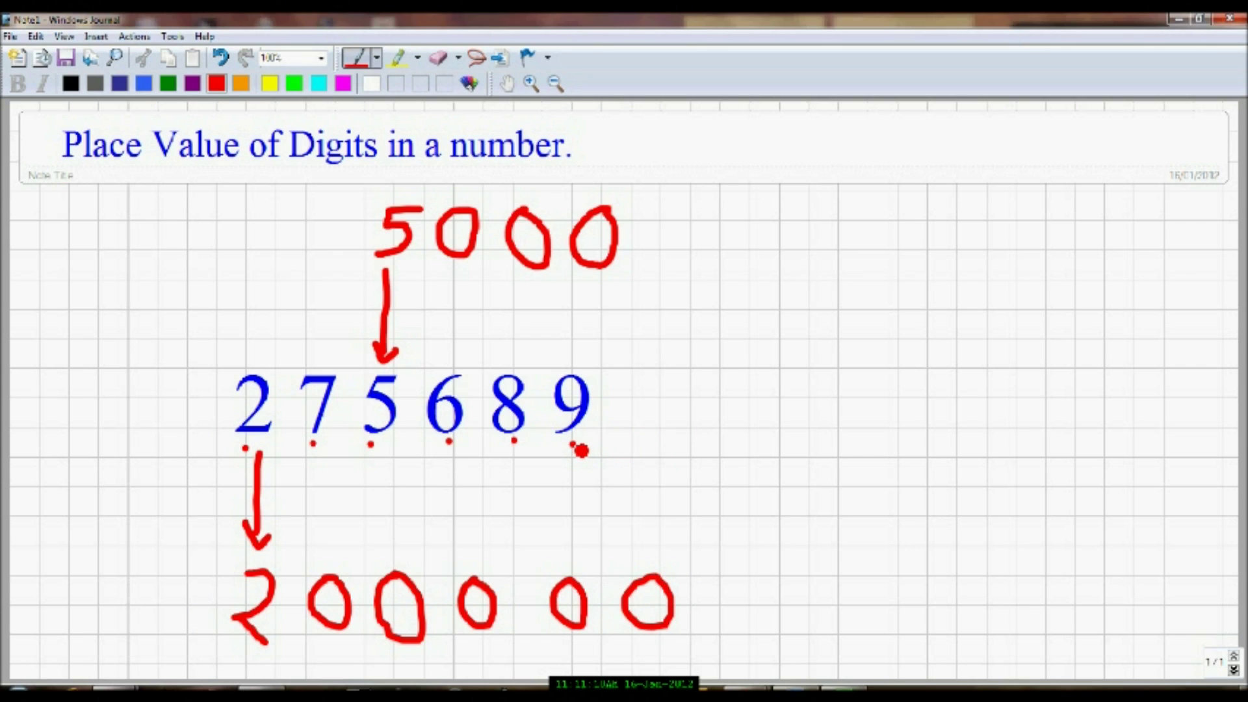
# Link the 9 to a red 9 and the 6 to a red 600, then add a new page
pyautogui.moveTo(576, 445)
pyautogui.mouseDown()
pyautogui.moveTo(842, 468)
pyautogui.moveTo(836, 483)
pyautogui.mouseUp()
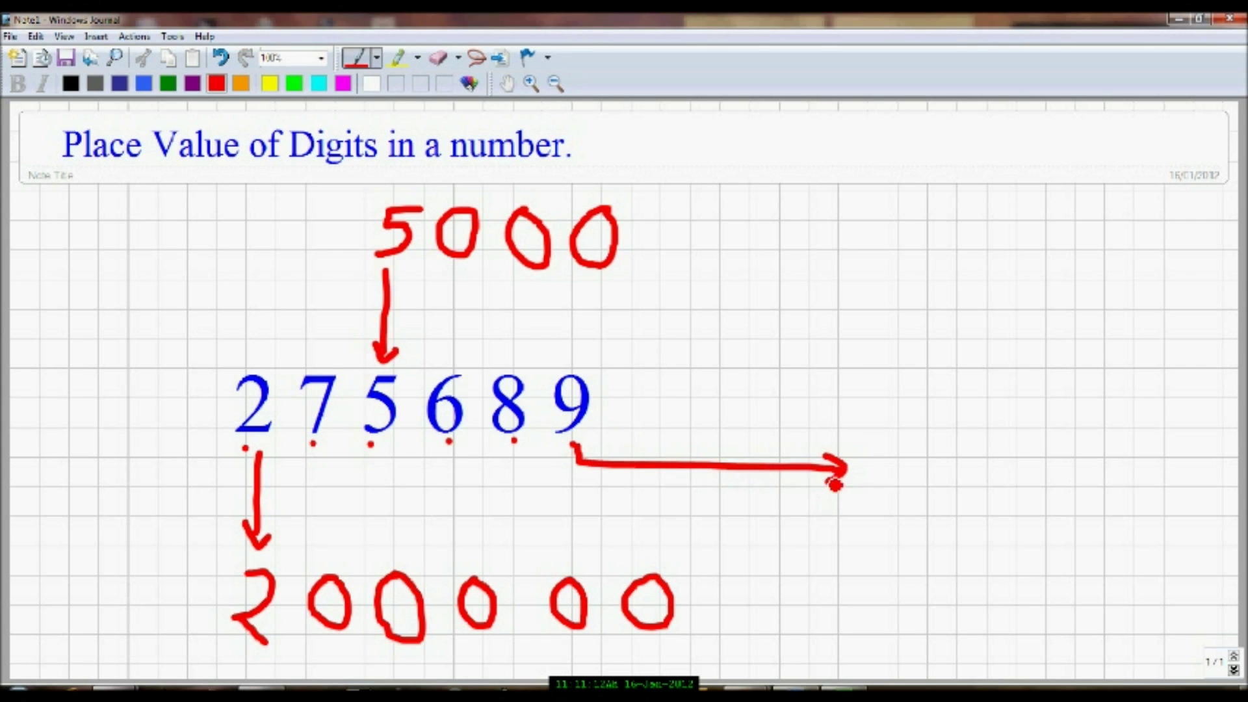
pyautogui.moveTo(897, 446)
pyautogui.mouseDown()
pyautogui.moveTo(911, 515)
pyautogui.moveTo(878, 527)
pyautogui.mouseUp()
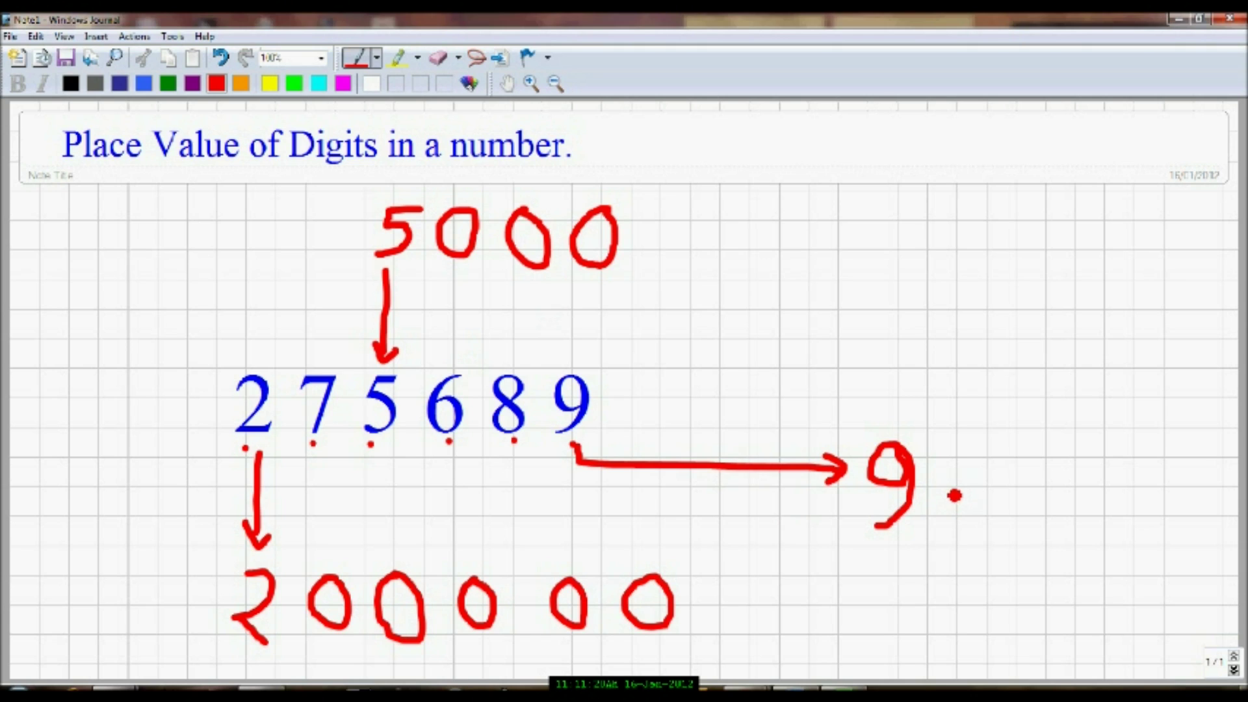
pyautogui.moveTo(456, 358); pyautogui.dragTo(898, 348)
pyautogui.moveTo(997, 293)
pyautogui.mouseDown()
pyautogui.moveTo(975, 358)
pyautogui.moveTo(952, 348)
pyautogui.mouseUp()
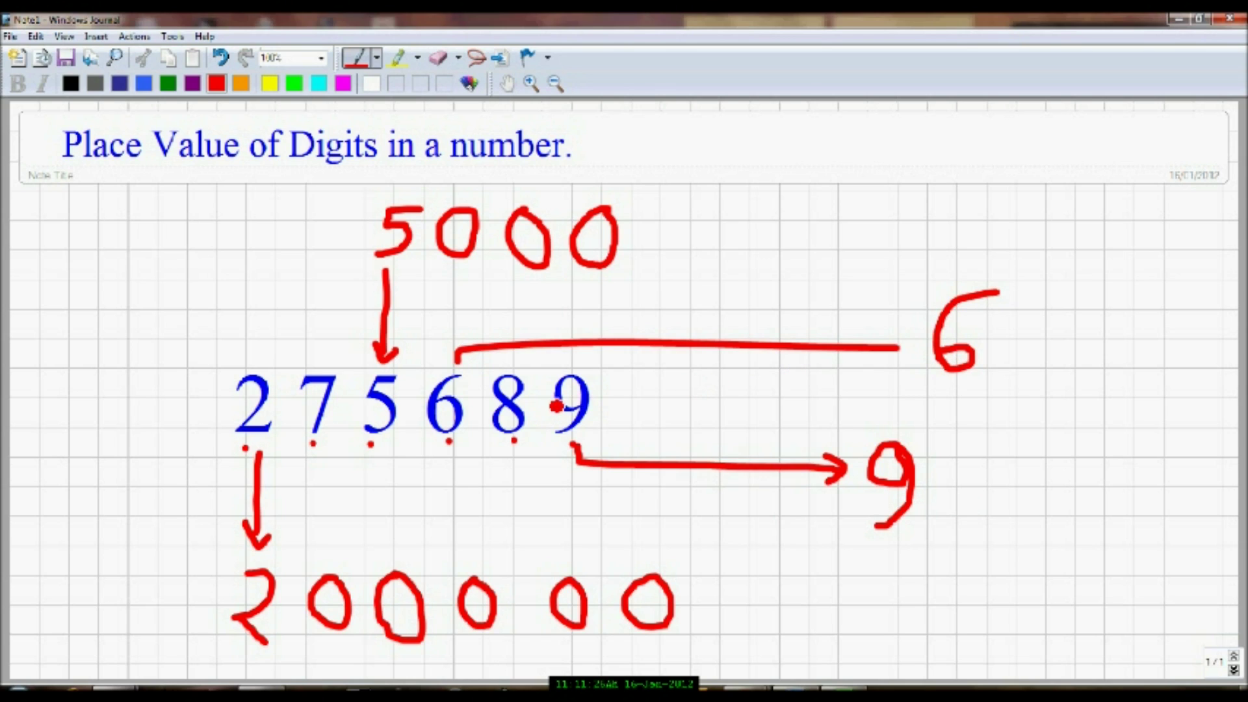
pyautogui.moveTo(1055, 305)
pyautogui.mouseDown()
pyautogui.moveTo(1036, 306)
pyautogui.moveTo(1116, 294)
pyautogui.mouseUp()
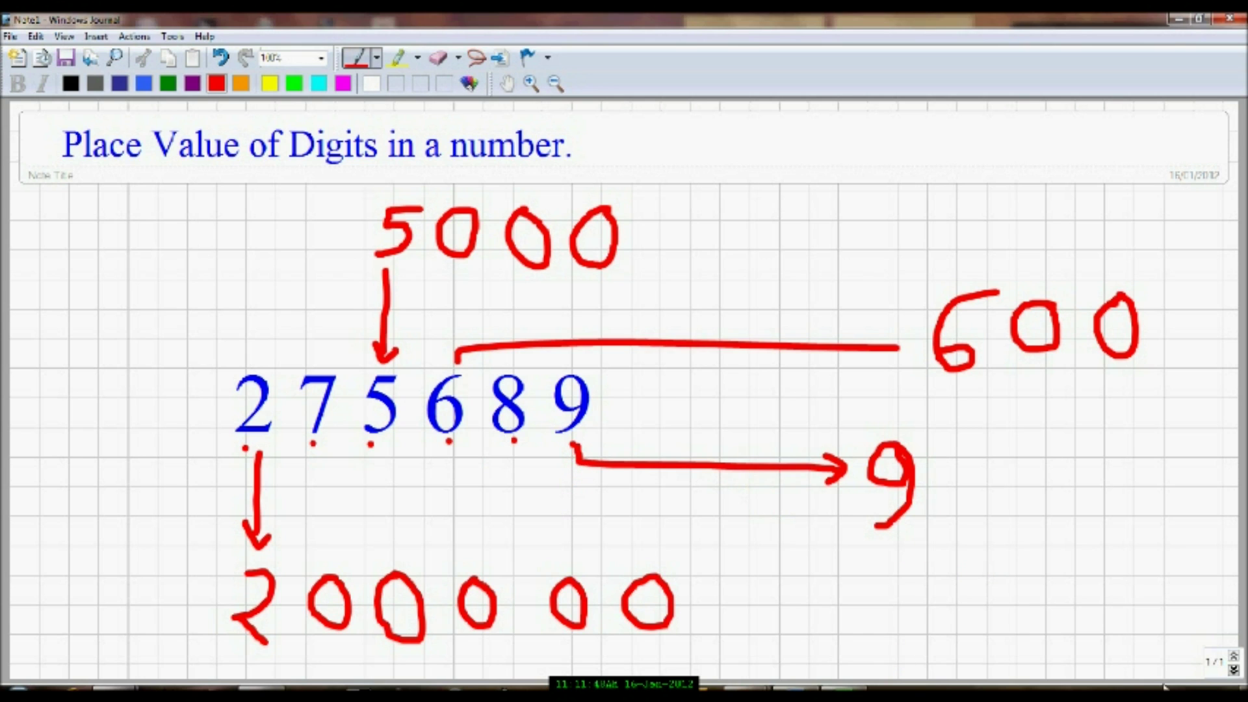
pyautogui.click(1235, 670)
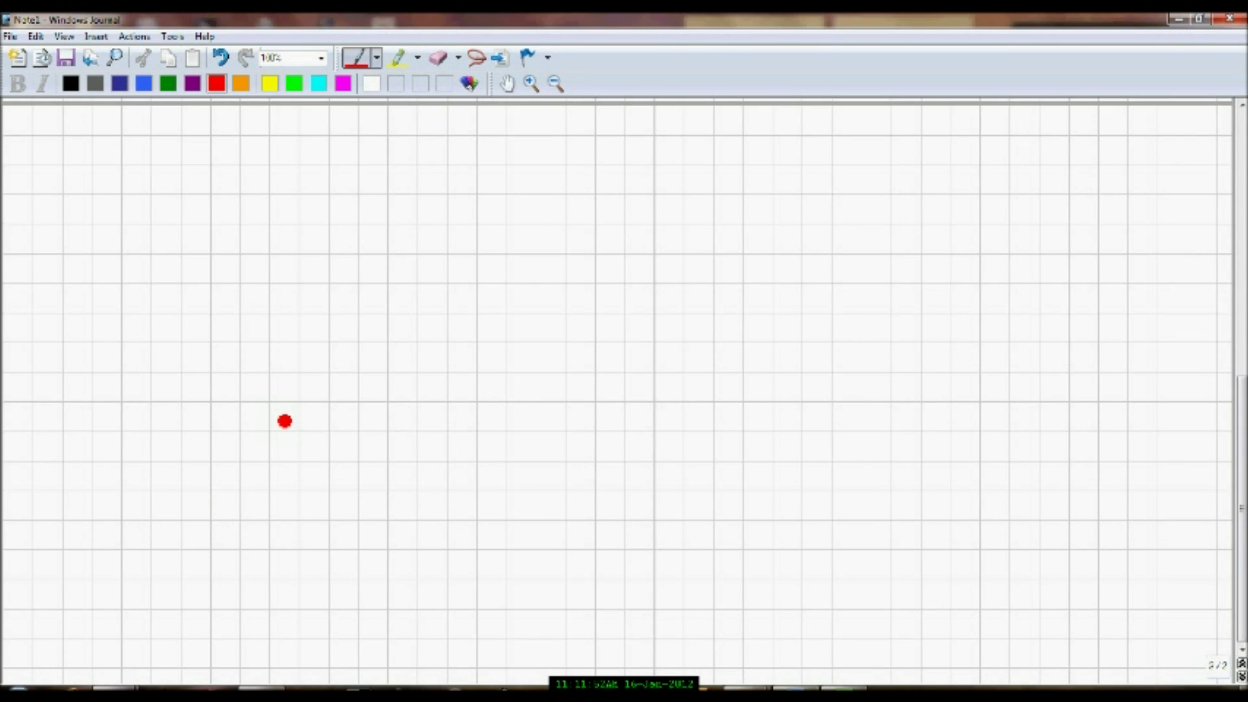
# Insert a text box on the blank grid page holding 275689, then select the number
pyautogui.rightClick(237, 367)
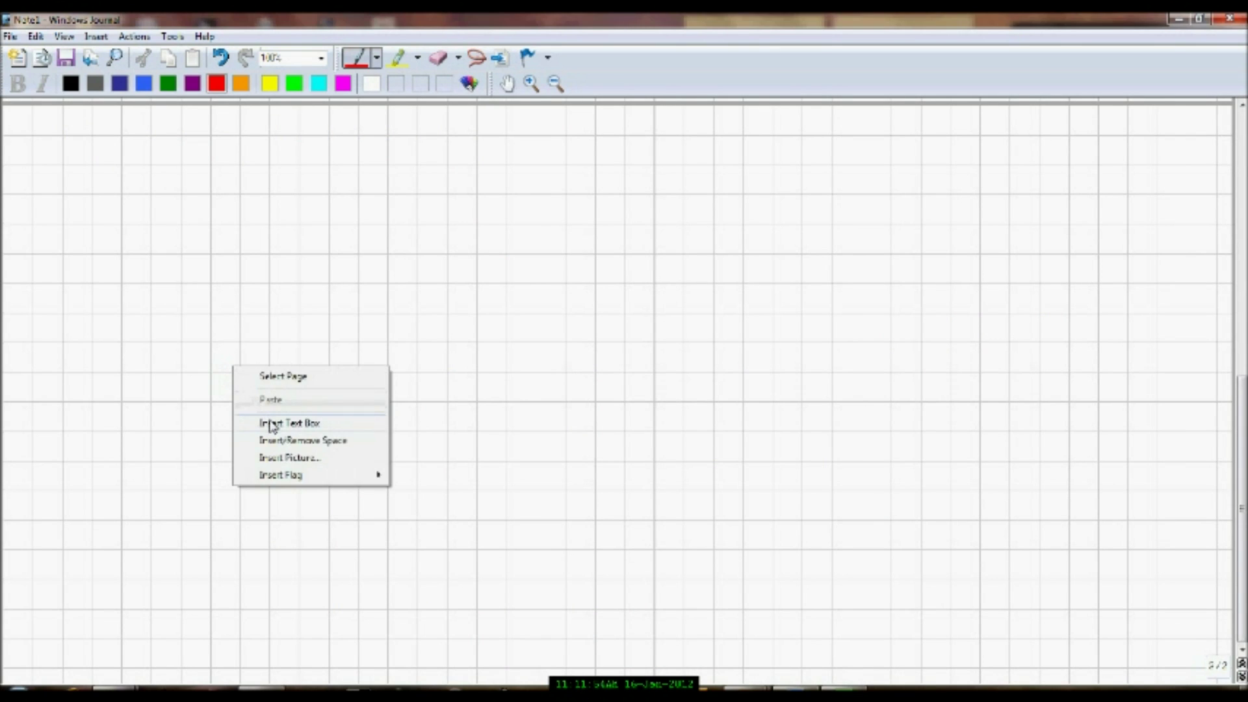
pyautogui.click(272, 420)
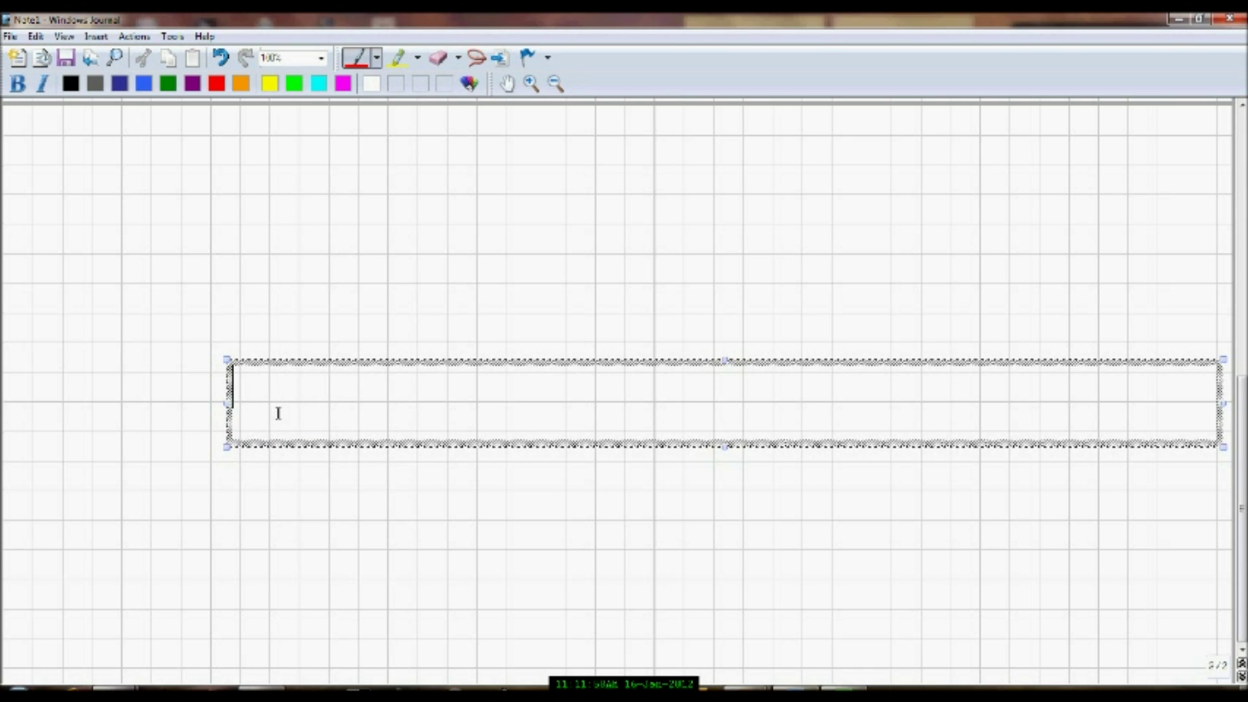
pyautogui.write('275')
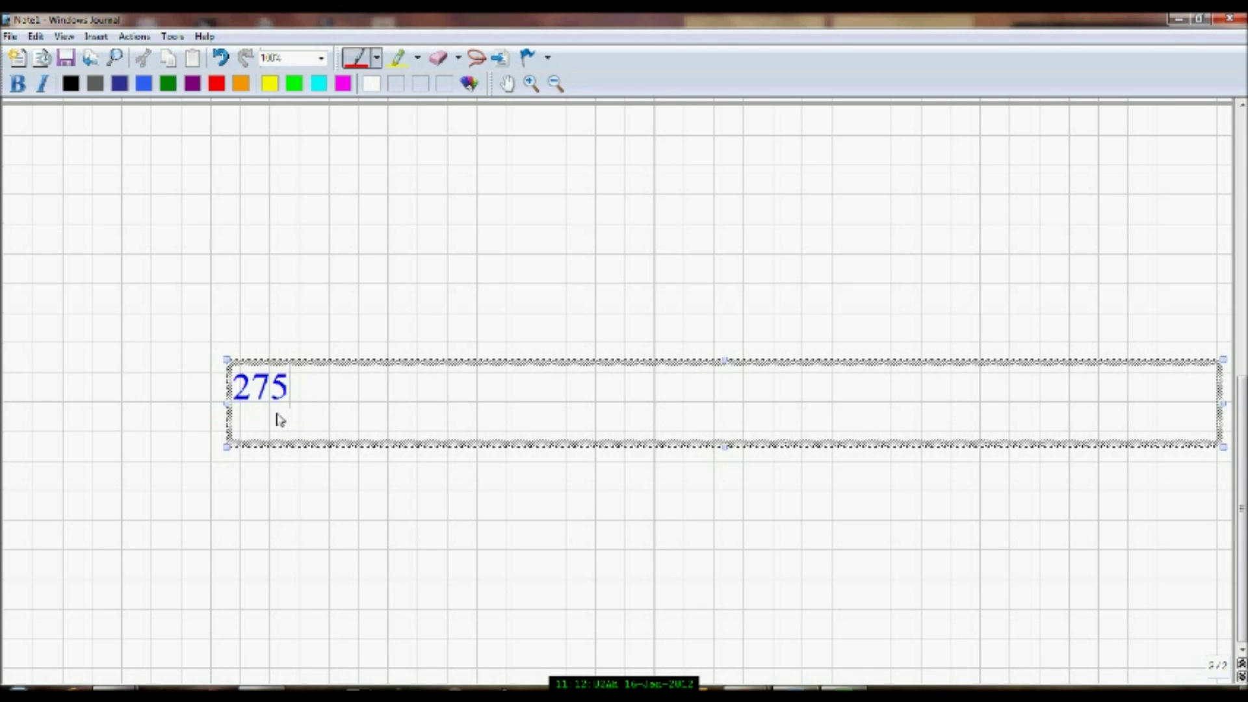
pyautogui.write('689')
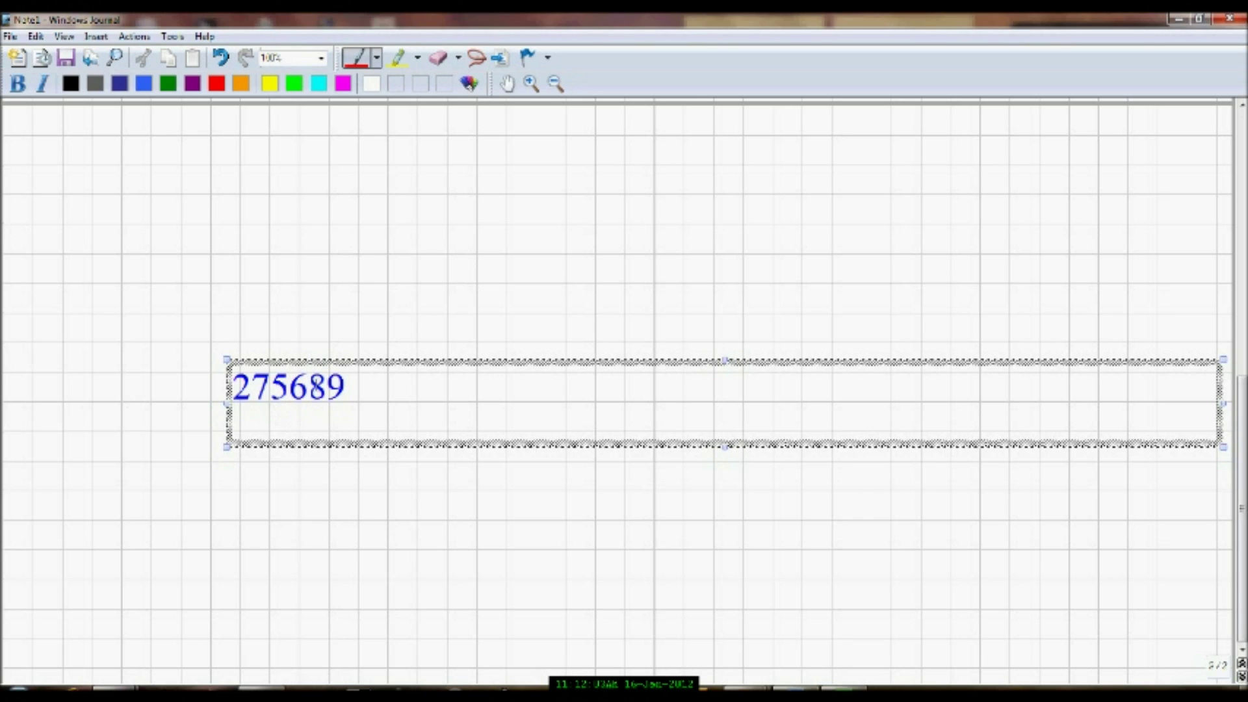
pyautogui.doubleClick(348, 386)
# Set the font size of 275689 to 72 through Format Text
pyautogui.rightClick(281, 384)
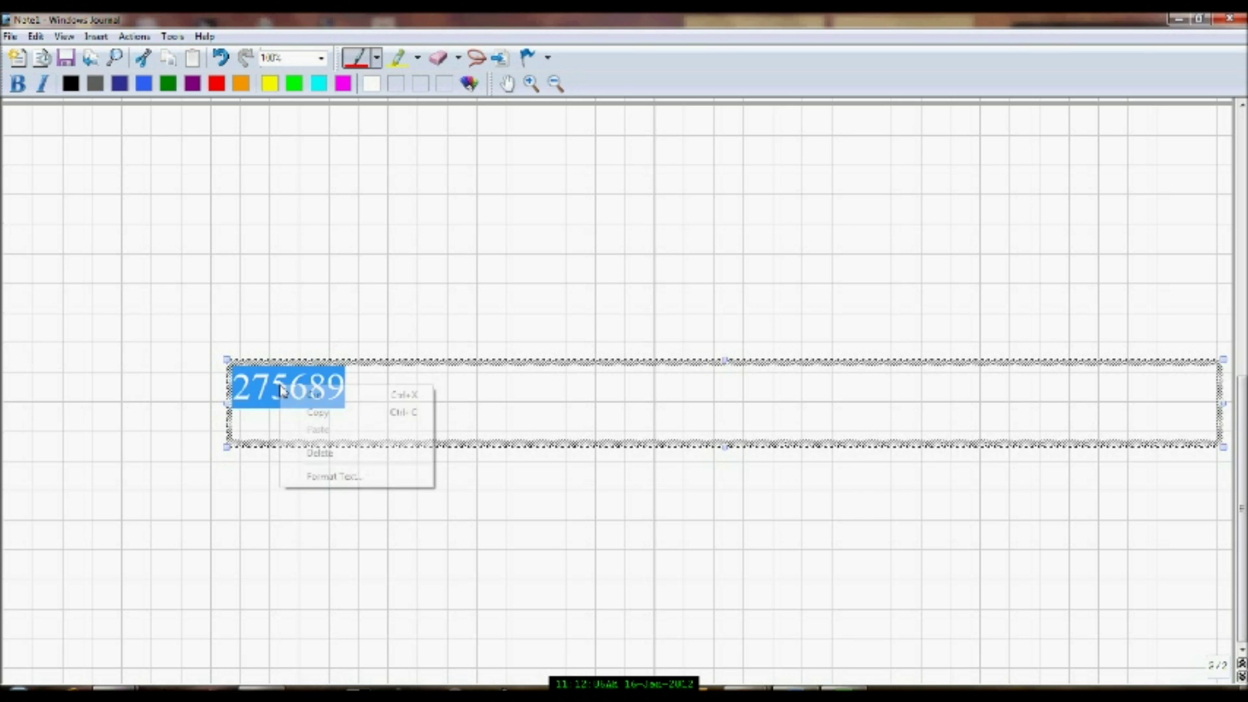
pyautogui.click(325, 477)
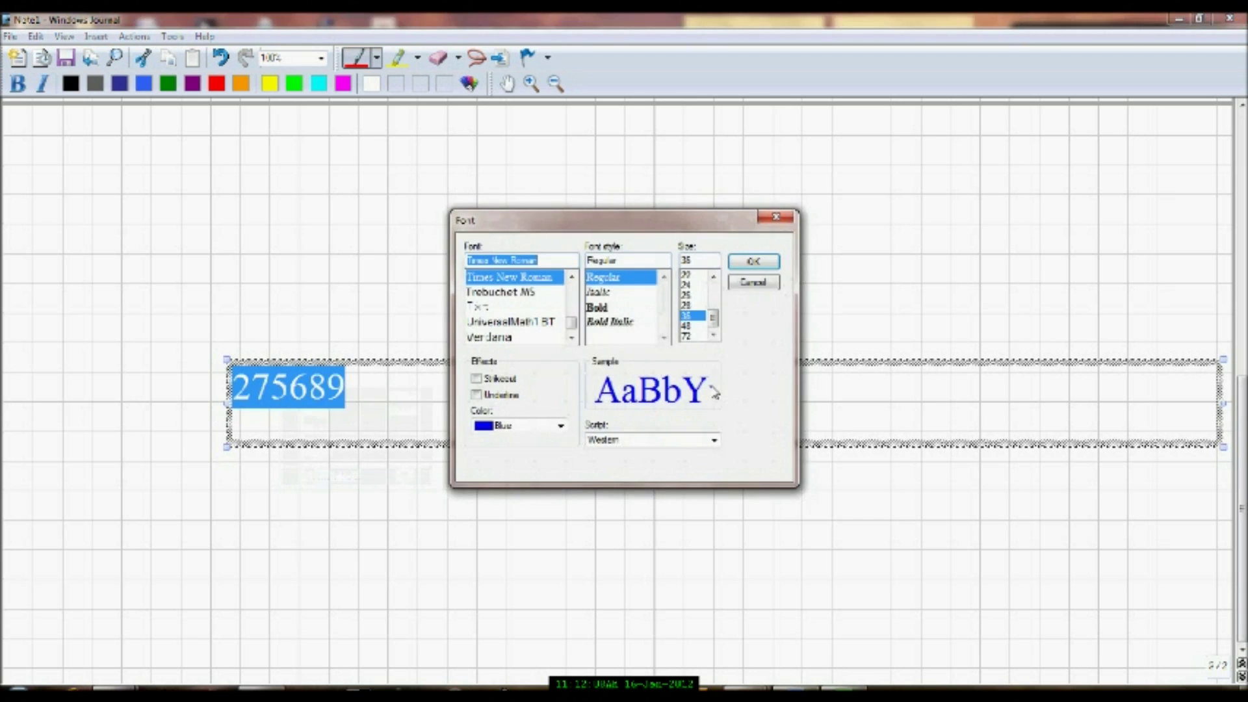
pyautogui.click(688, 336)
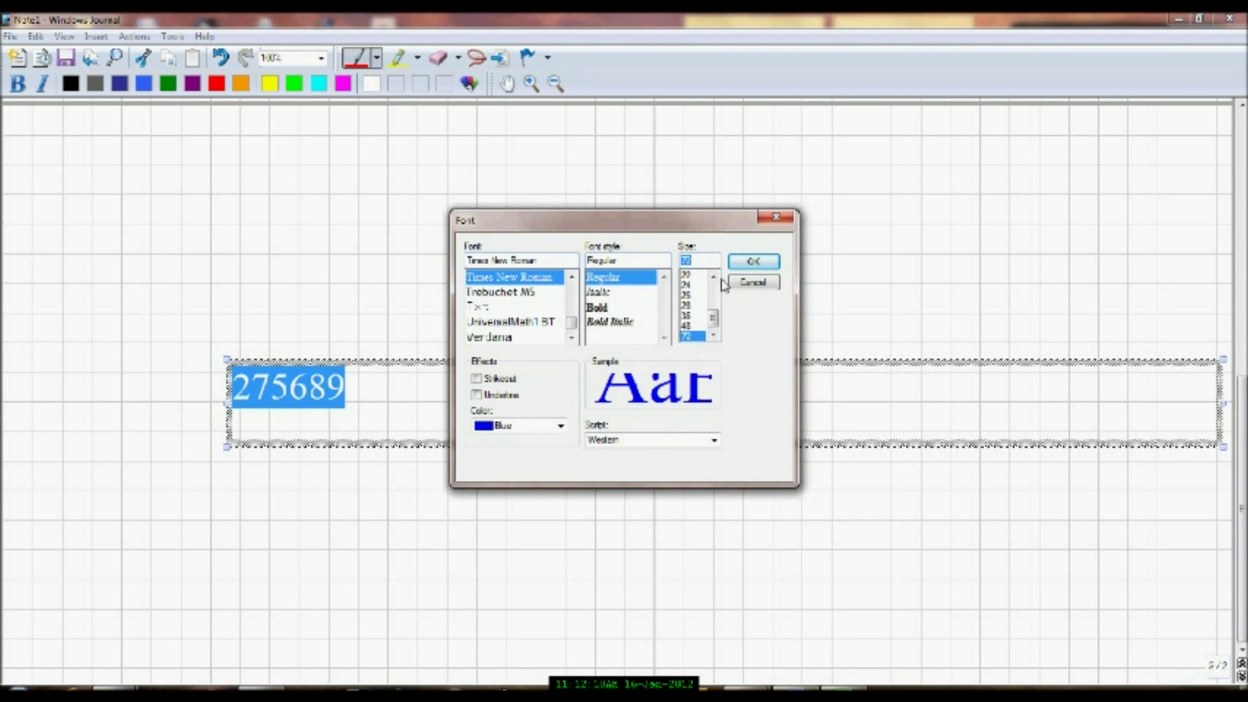
pyautogui.click(752, 262)
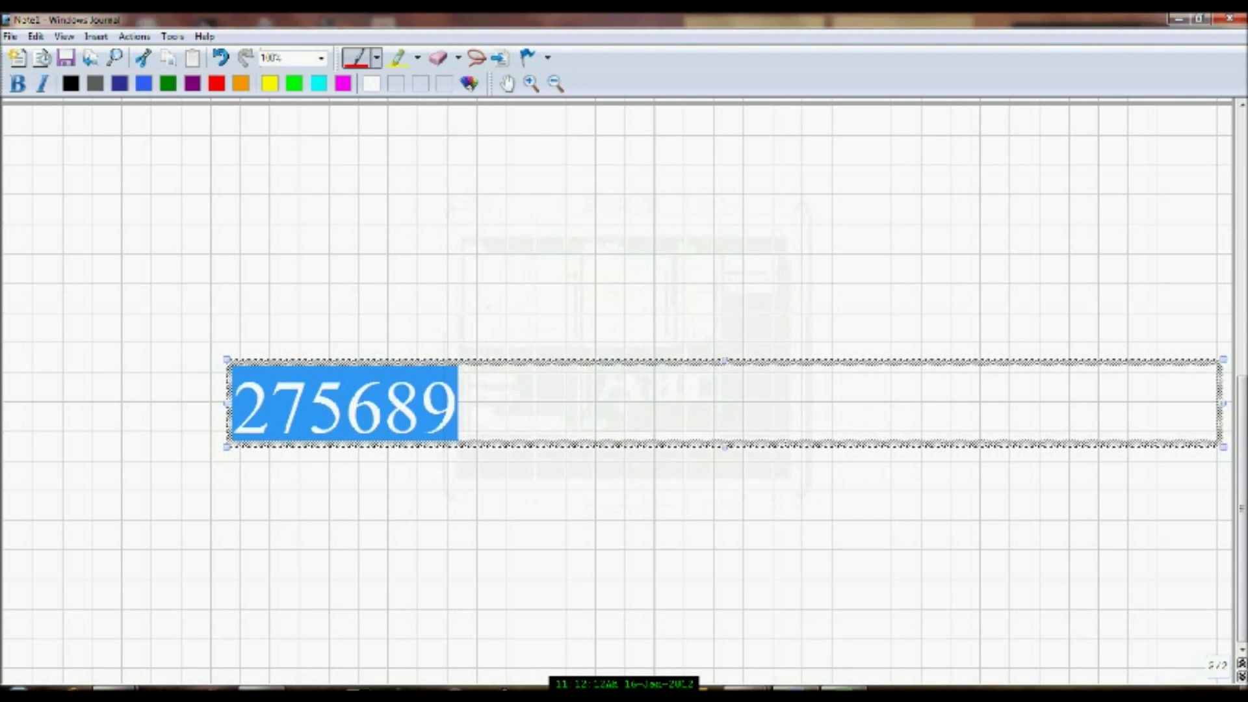
# Make the text box taller and space the digits apart as 2 7 5 6 8 9
pyautogui.moveTo(723, 447); pyautogui.dragTo(723, 486)
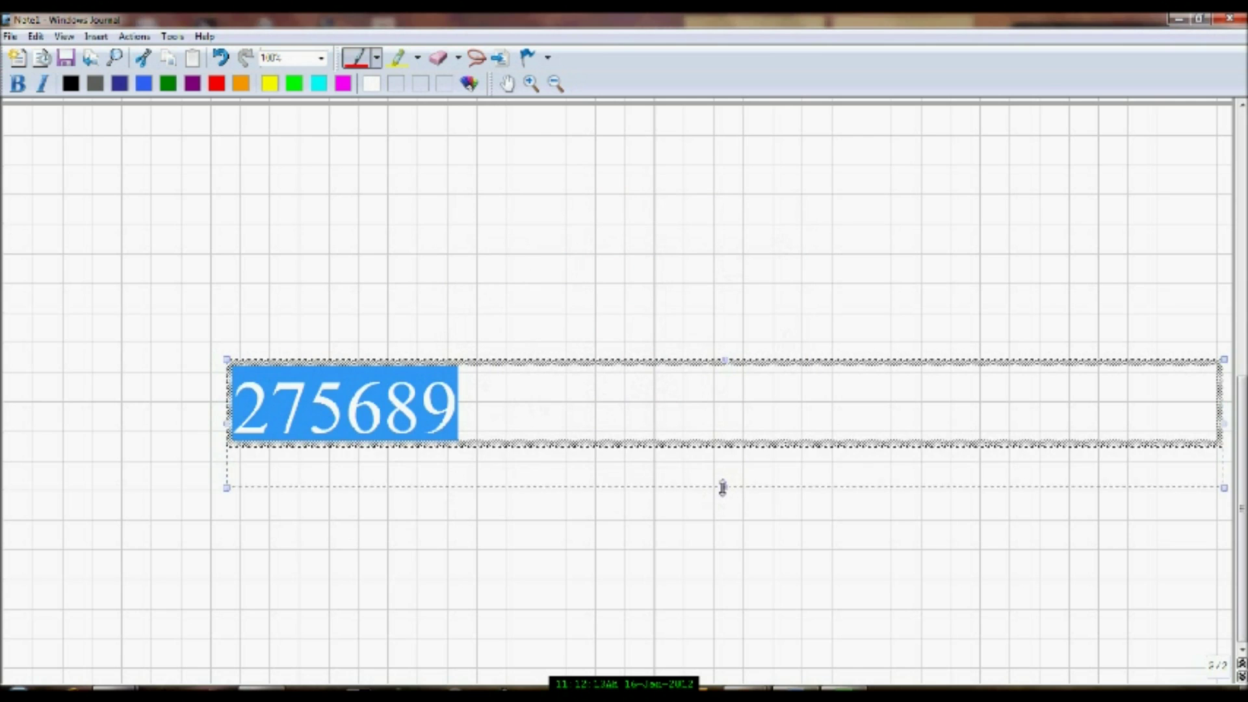
pyautogui.click(430, 416)
pyautogui.click(382, 407)
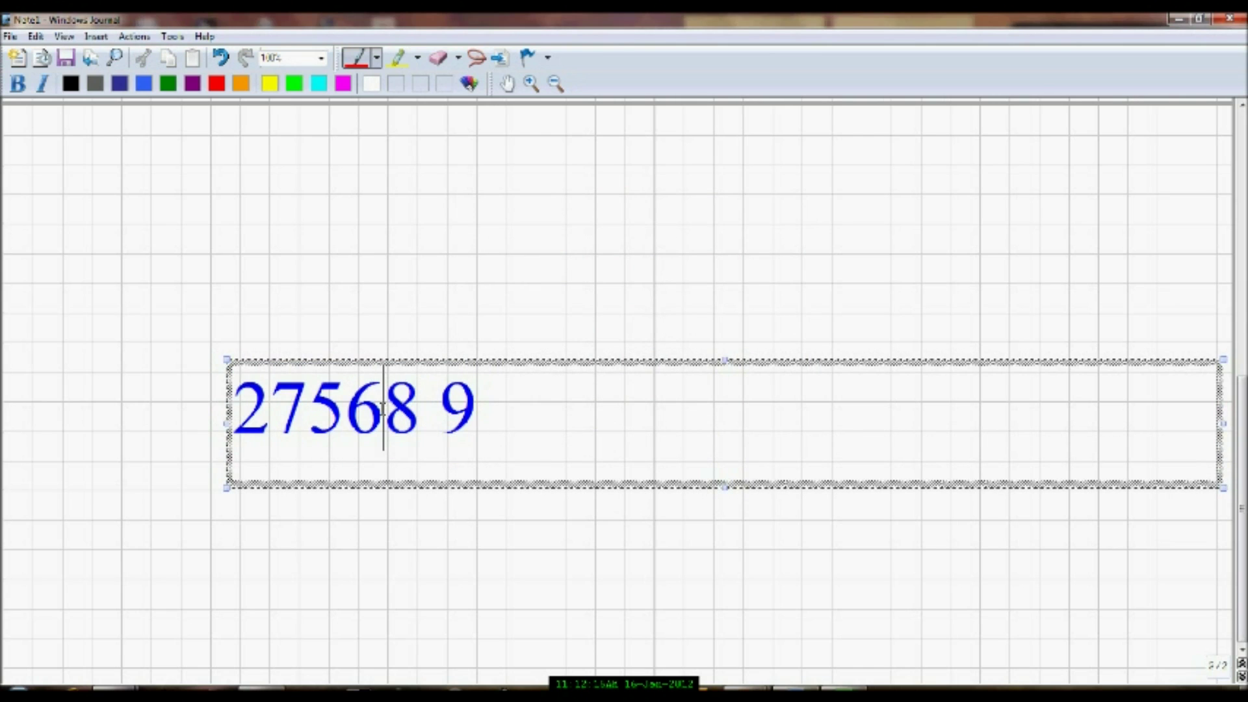
pyautogui.click(345, 404)
pyautogui.click(280, 402)
pyautogui.write('7 5')
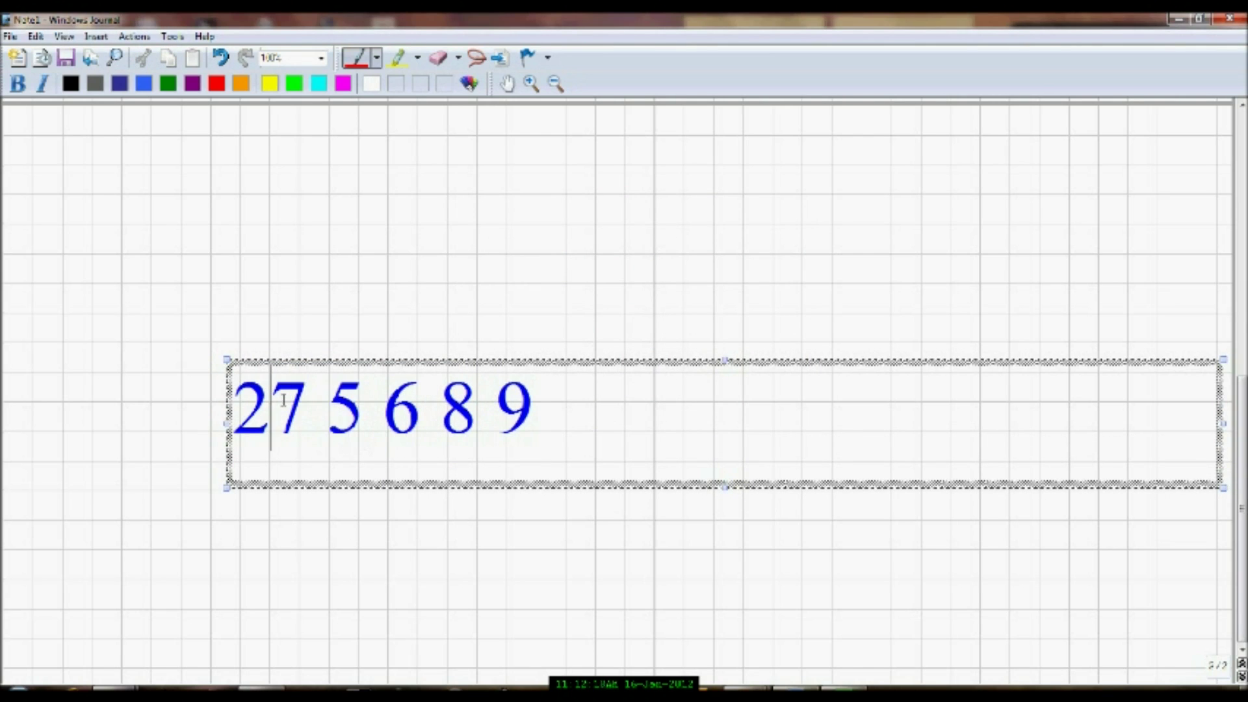
pyautogui.click(679, 304)
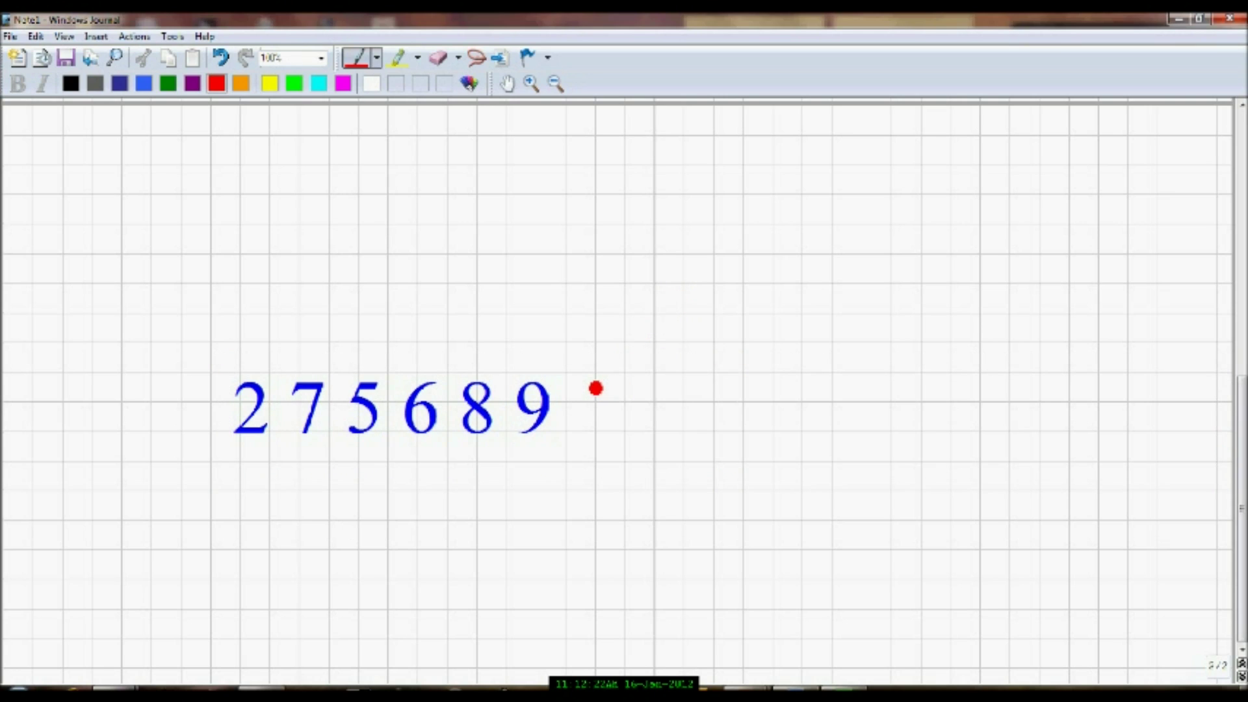
# Draw red lines from the 9, 8 and 6 to labels O, T and H
pyautogui.moveTo(544, 314); pyautogui.dragTo(545, 374)
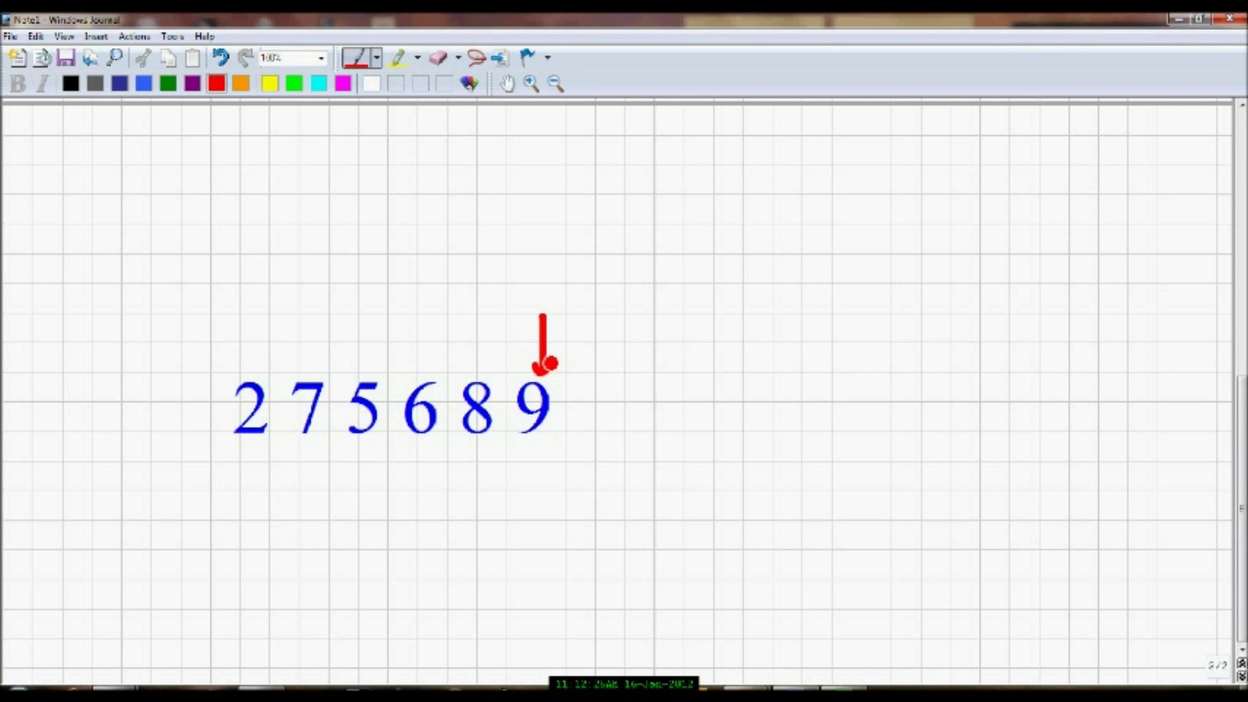
pyautogui.moveTo(556, 264); pyautogui.dragTo(557, 263)
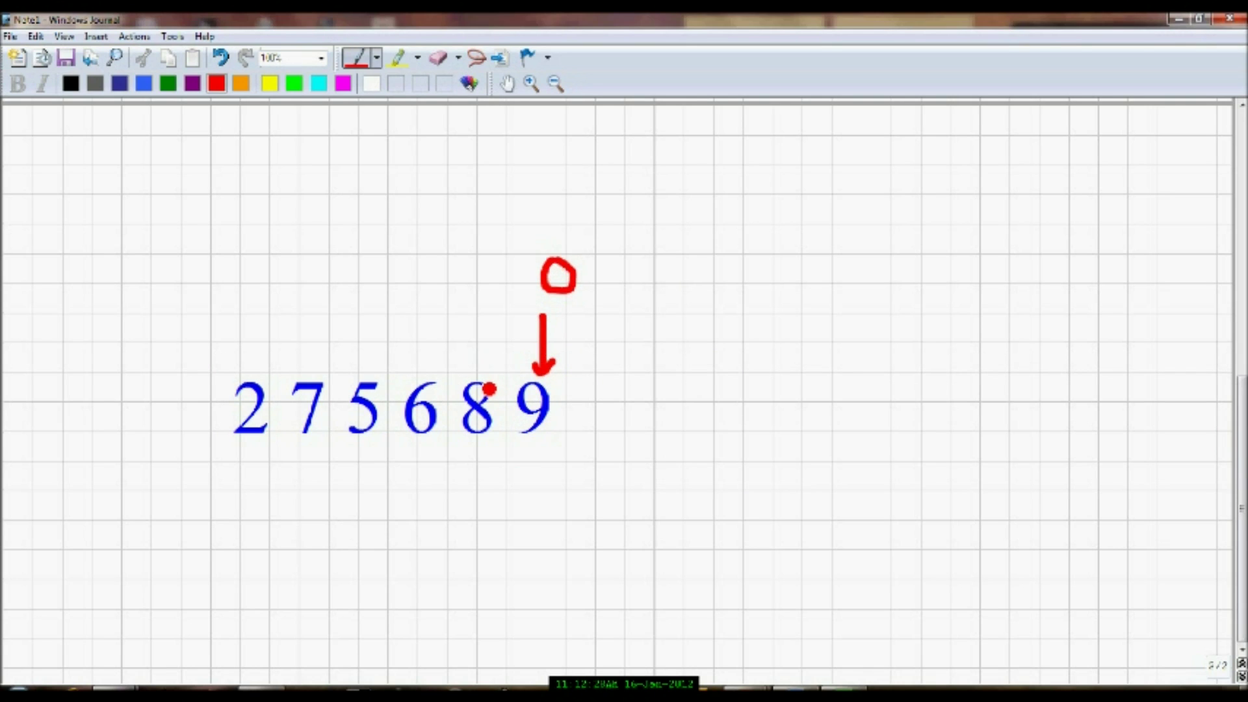
pyautogui.moveTo(477, 374); pyautogui.dragTo(501, 209)
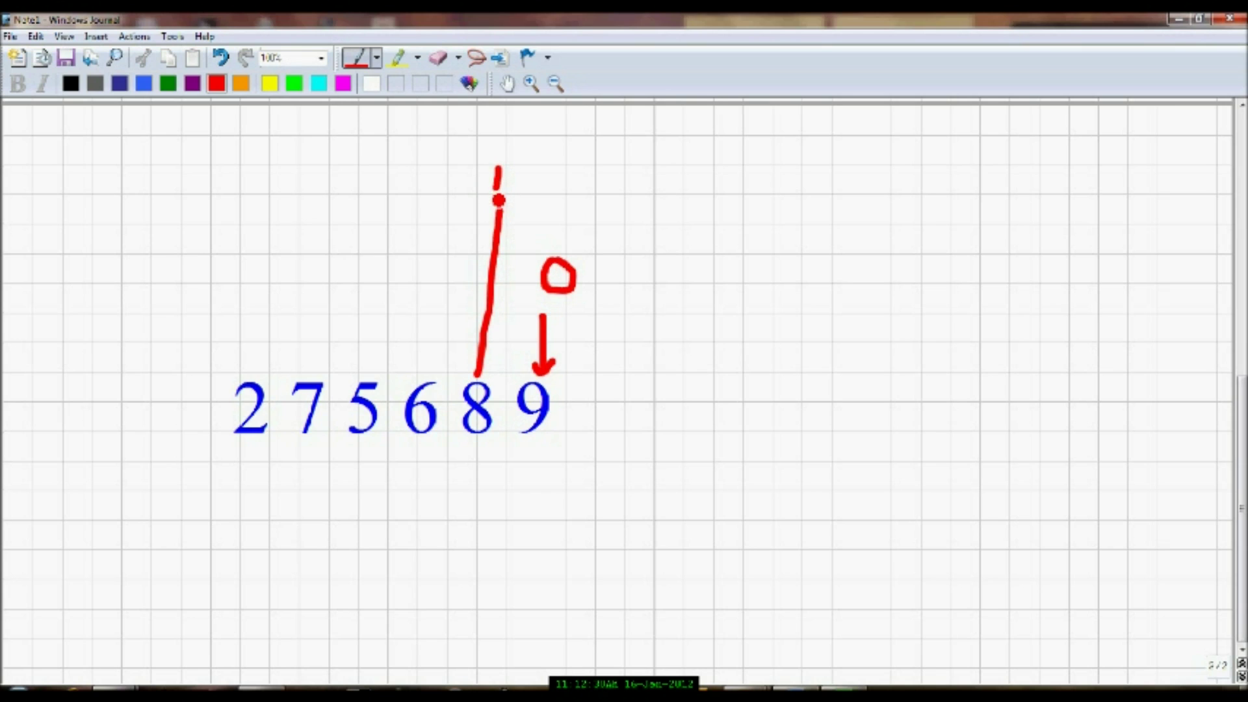
pyautogui.moveTo(483, 168); pyautogui.dragTo(523, 156)
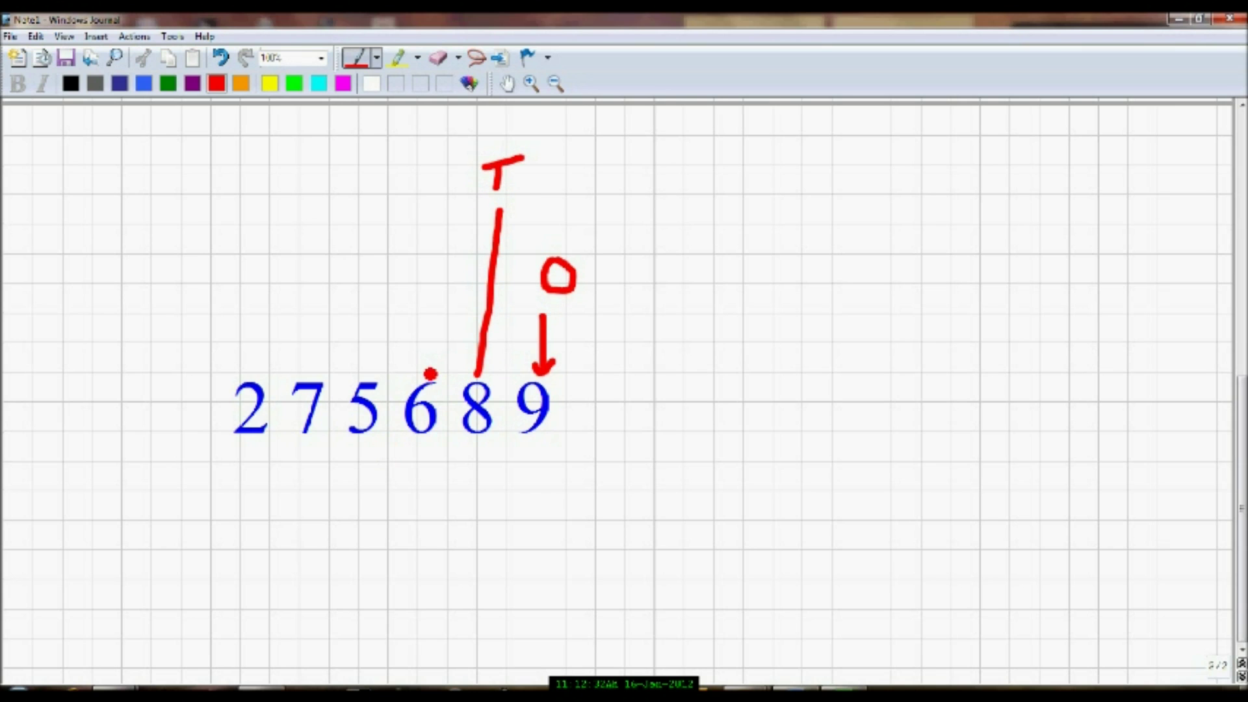
pyautogui.moveTo(421, 374); pyautogui.dragTo(408, 220)
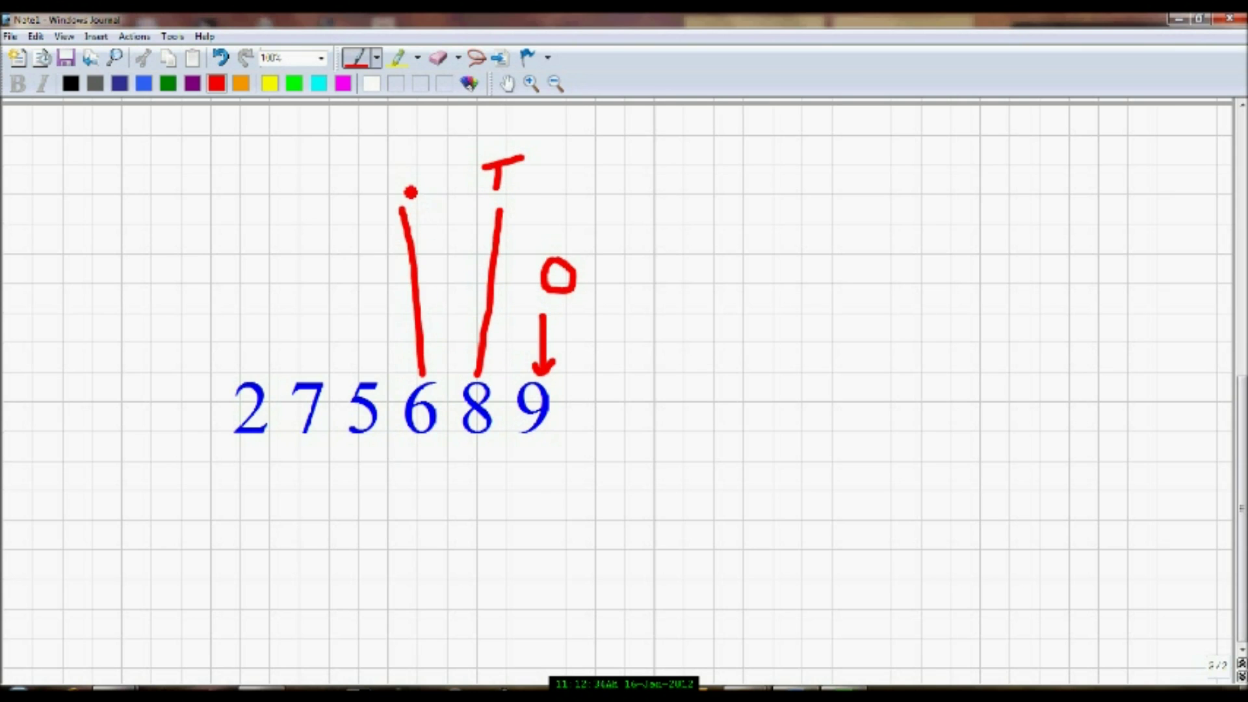
pyautogui.moveTo(387, 151)
pyautogui.mouseDown()
pyautogui.moveTo(386, 184)
pyautogui.moveTo(420, 174)
pyautogui.moveTo(421, 185)
pyautogui.mouseUp()
# Link the 5 and 7 to red Th and T.Th labels, and draw a line down from the 2
pyautogui.moveTo(364, 365); pyautogui.dragTo(319, 195)
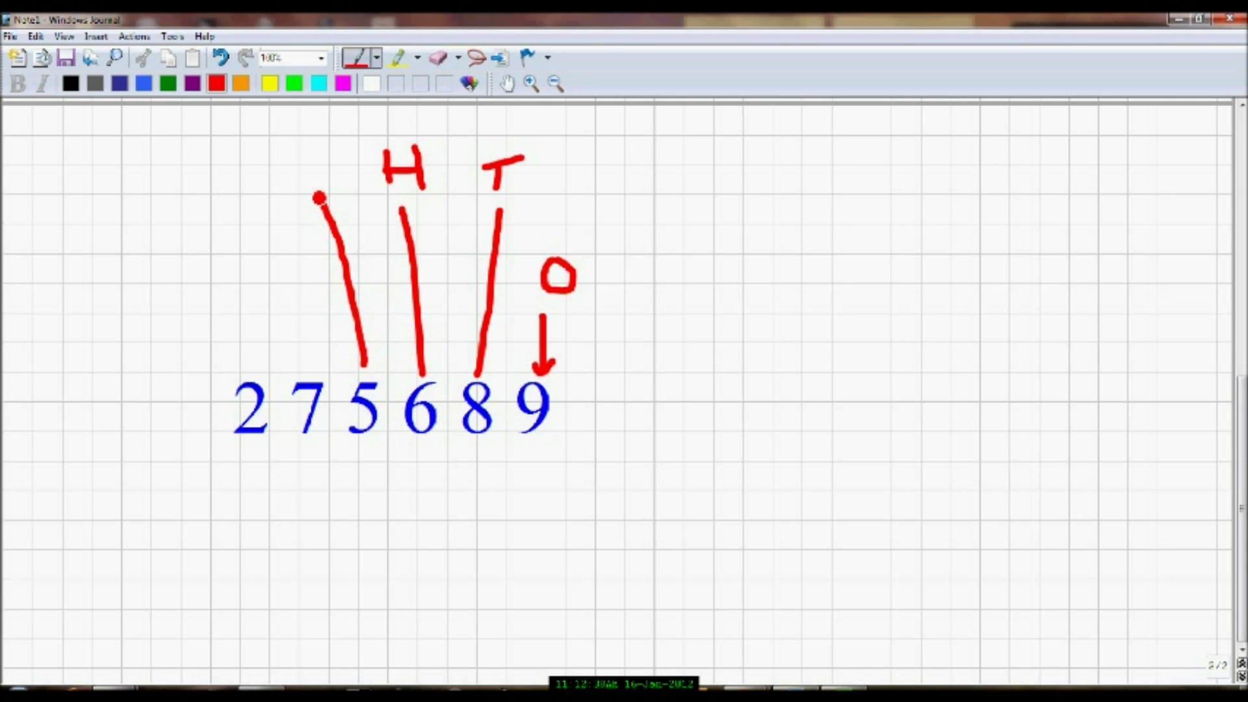
pyautogui.moveTo(295, 147)
pyautogui.mouseDown()
pyautogui.moveTo(296, 191)
pyautogui.moveTo(316, 146)
pyautogui.moveTo(314, 191)
pyautogui.moveTo(328, 191)
pyautogui.mouseUp()
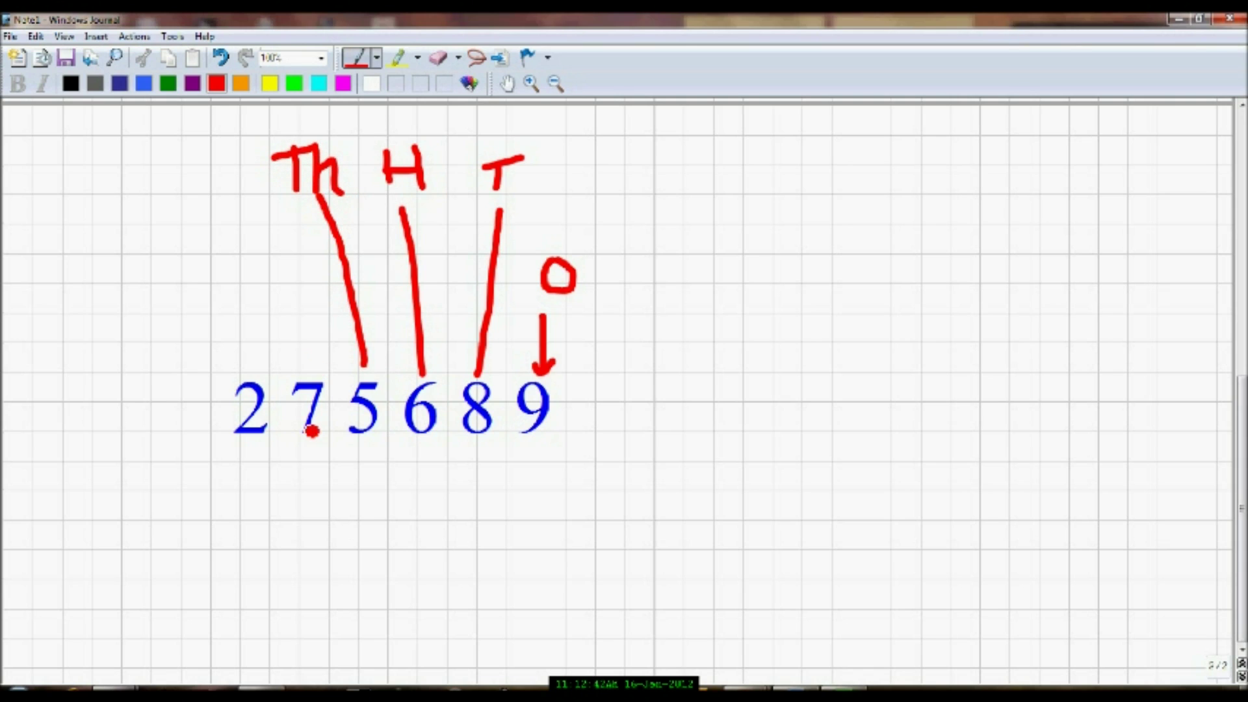
pyautogui.moveTo(314, 382)
pyautogui.mouseDown()
pyautogui.moveTo(215, 159)
pyautogui.moveTo(154, 179)
pyautogui.moveTo(178, 134)
pyautogui.moveTo(203, 157)
pyautogui.mouseUp()
pyautogui.moveTo(187, 143)
pyautogui.mouseDown()
pyautogui.moveTo(248, 133)
pyautogui.moveTo(244, 158)
pyautogui.mouseUp()
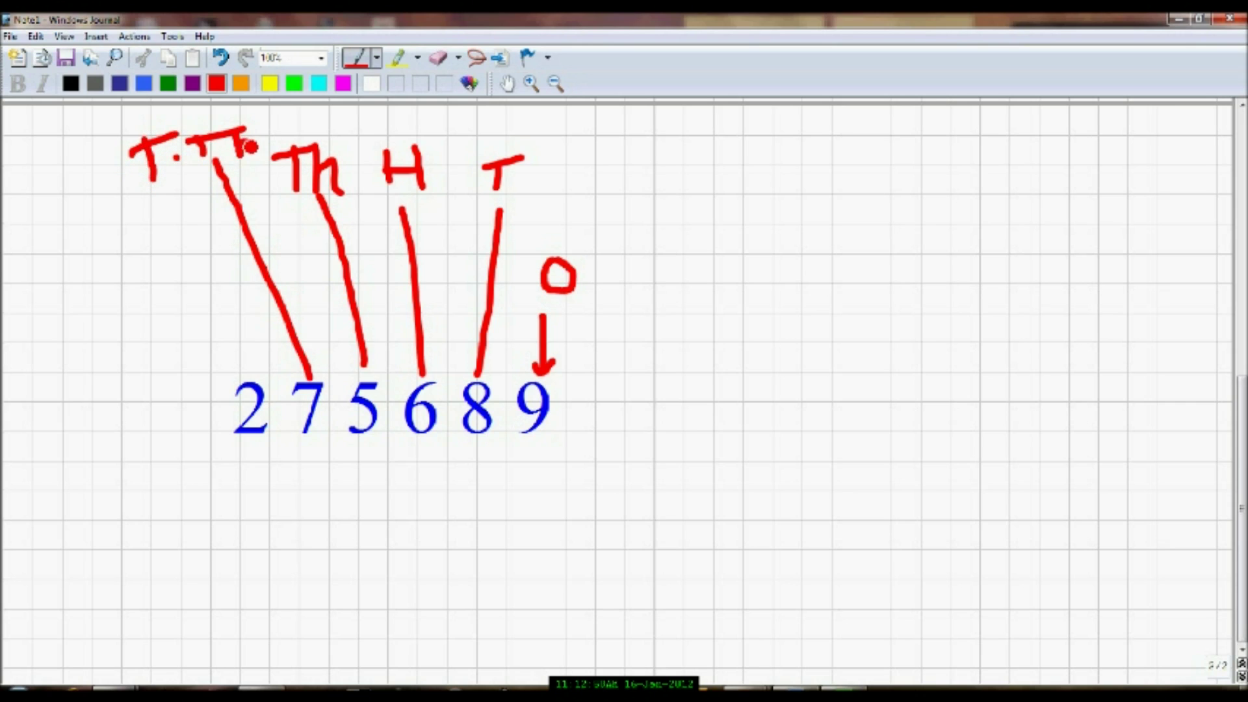
pyautogui.moveTo(252, 451)
pyautogui.mouseDown()
pyautogui.moveTo(256, 558)
pyautogui.moveTo(234, 639)
pyautogui.moveTo(273, 639)
pyautogui.mouseUp()
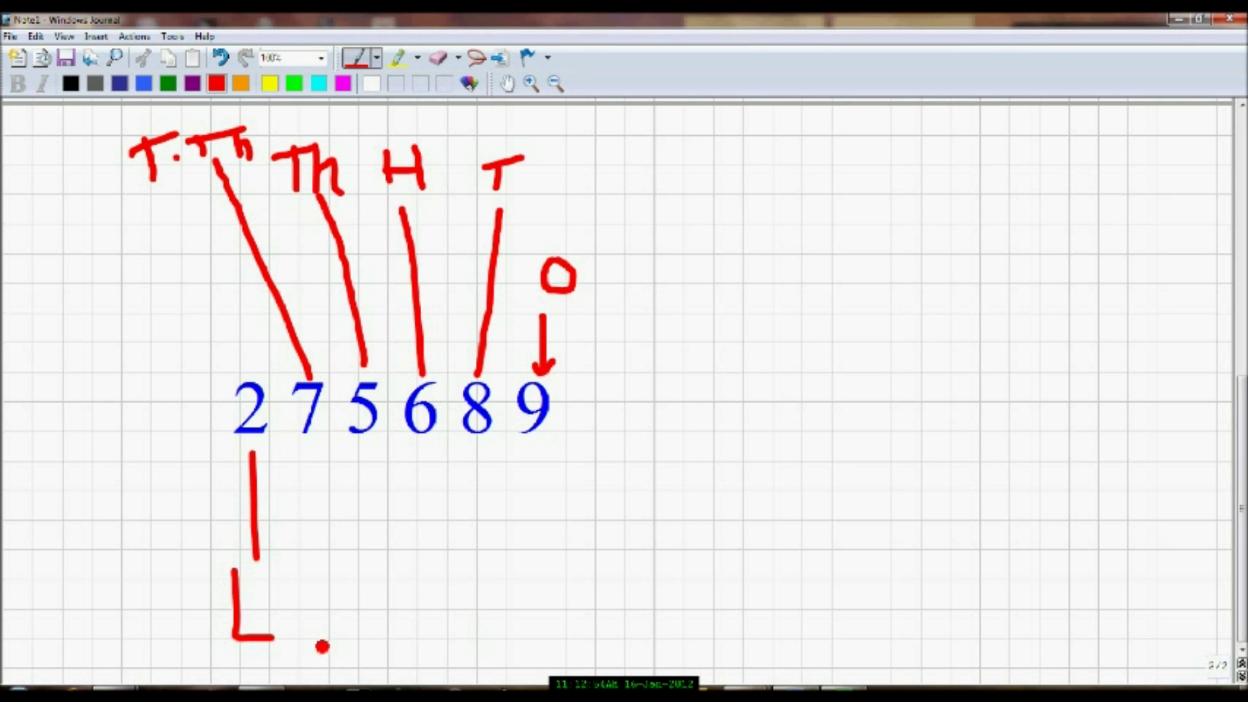